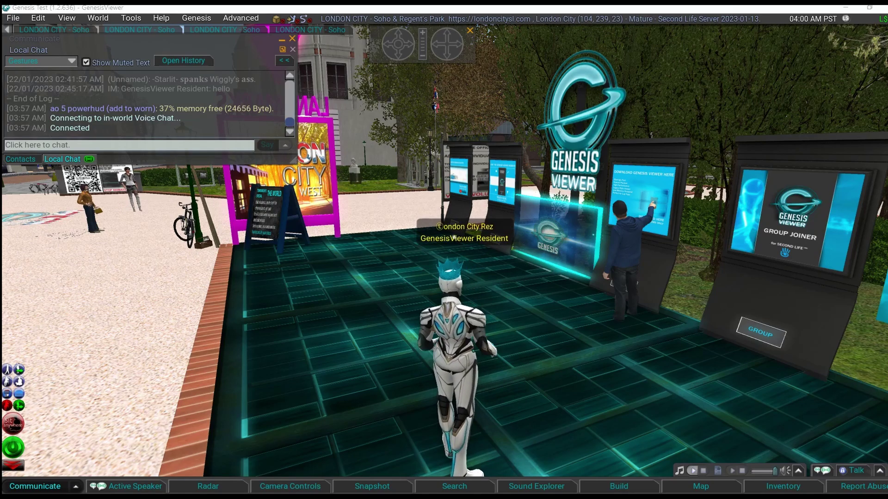
Walk the avatar off the Genesis Viewer booth's tiled floor onto the paved plaza beside the Landmarks sign.
{"action": "left_click", "coordinate": [235, 280]}
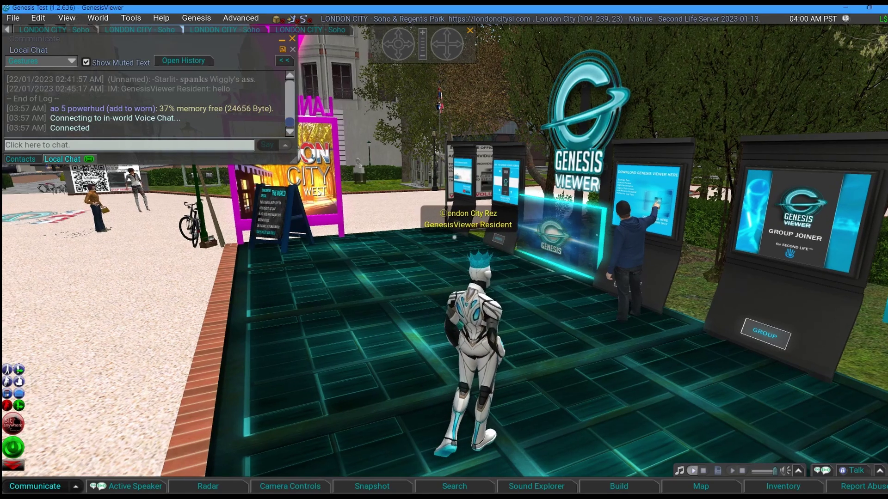
{"action": "key", "text": "Left"}
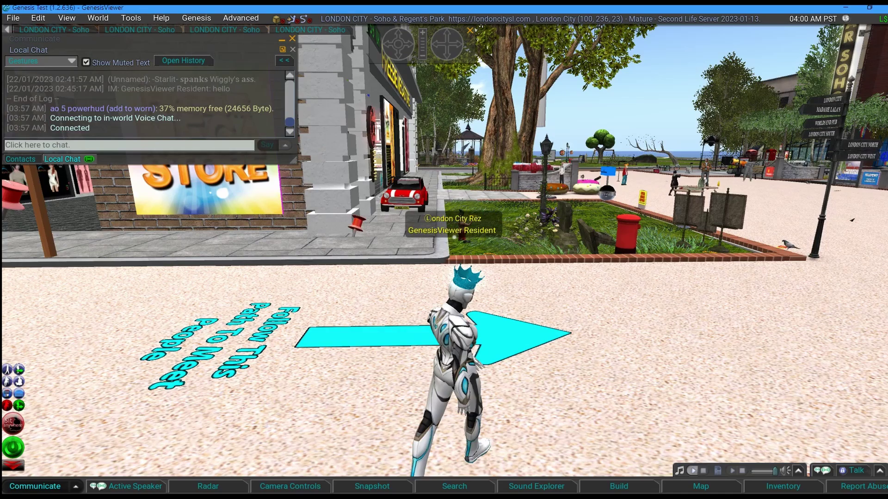
{"action": "key", "text": "Up"}
{"action": "key", "text": "Right"}
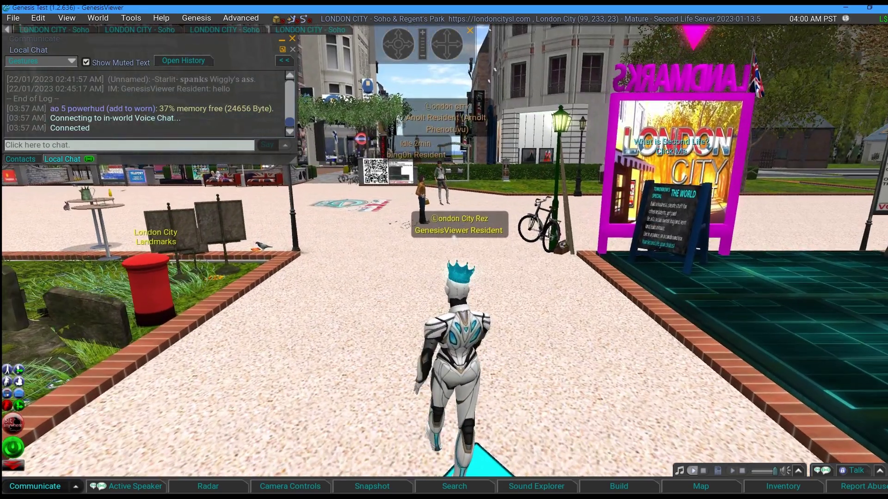
Open the Active Speakers list, reposition its window higher over the scene and refresh the list.
{"action": "left_click", "coordinate": [122, 483]}
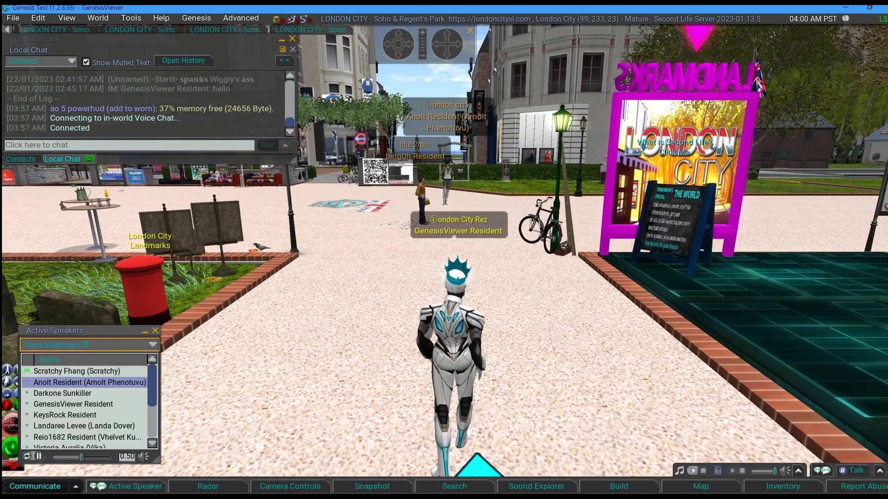
{"action": "left_click_drag", "start_coordinate": [54, 331], "coordinate": [112, 265]}
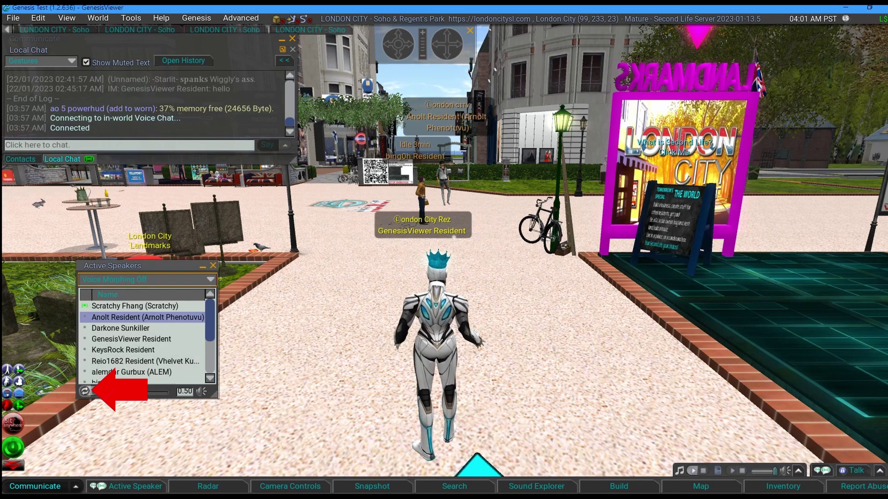
{"action": "left_click", "coordinate": [85, 391]}
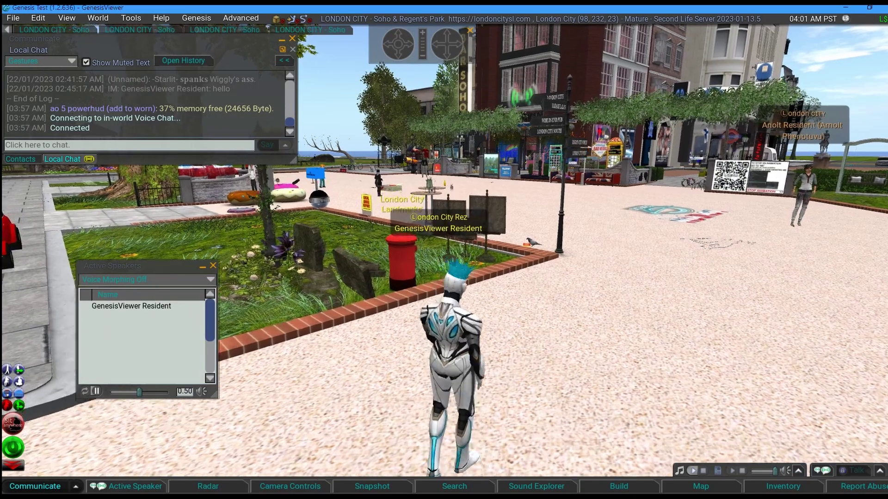
Walk the avatar across the grass to the open square and turn it to face the Genesis and London City floor logos.
{"action": "key", "text": "Up"}
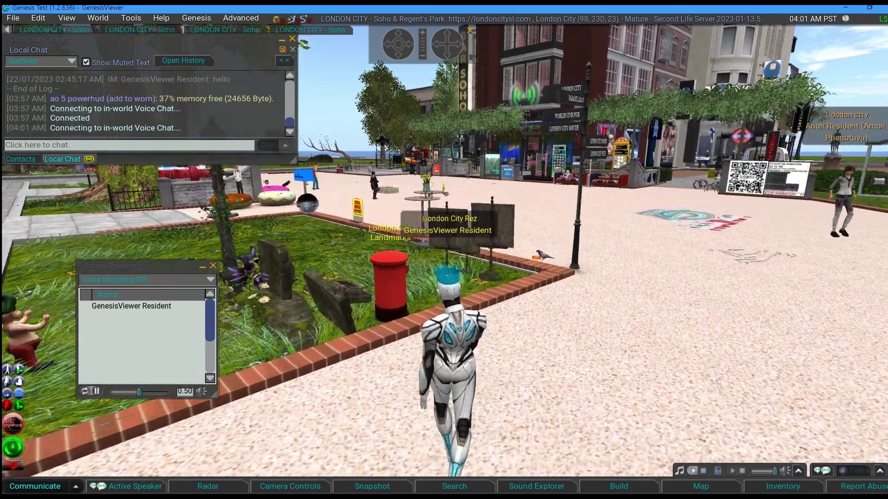
{"action": "key", "text": "Right"}
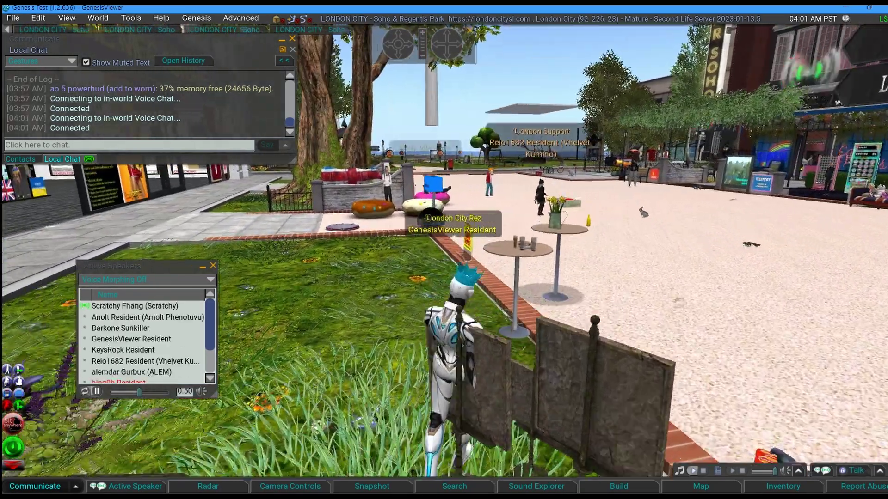
{"action": "key", "text": "Up"}
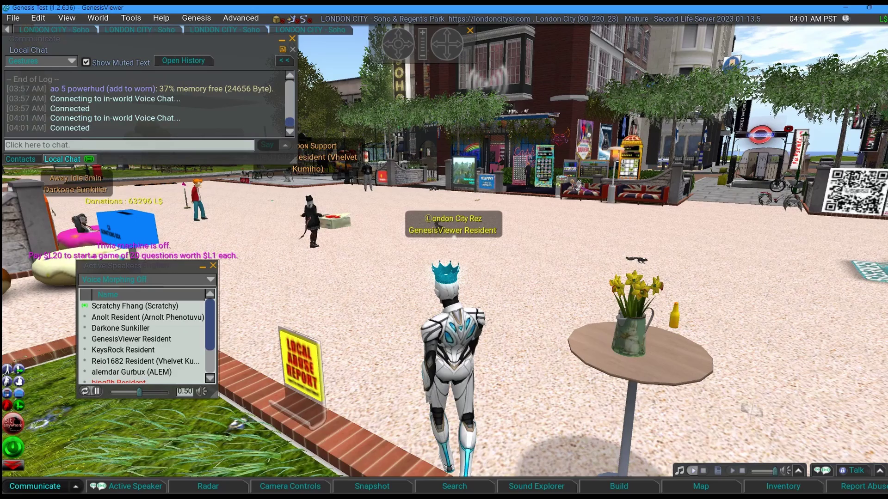
{"action": "key", "text": "Right"}
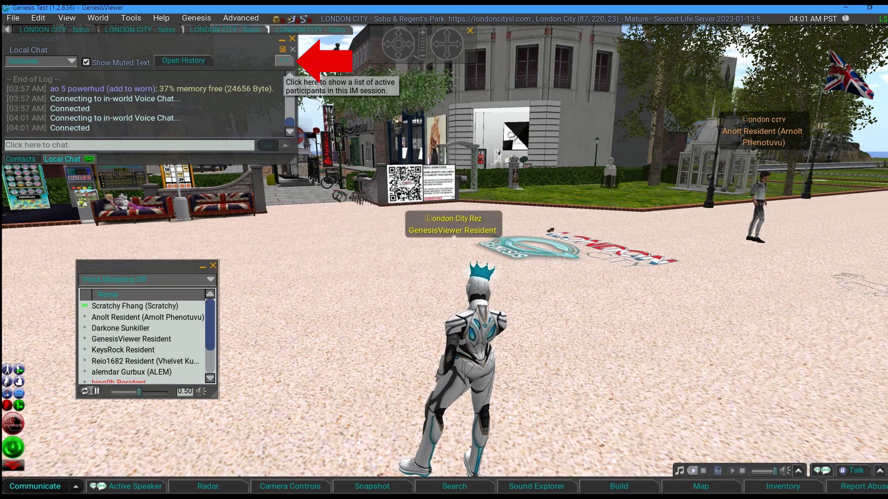
Show the Local Chat participant list in an enlarged Communicate window and adjust the voice volume of the third listed participant.
{"action": "left_click", "coordinate": [283, 61]}
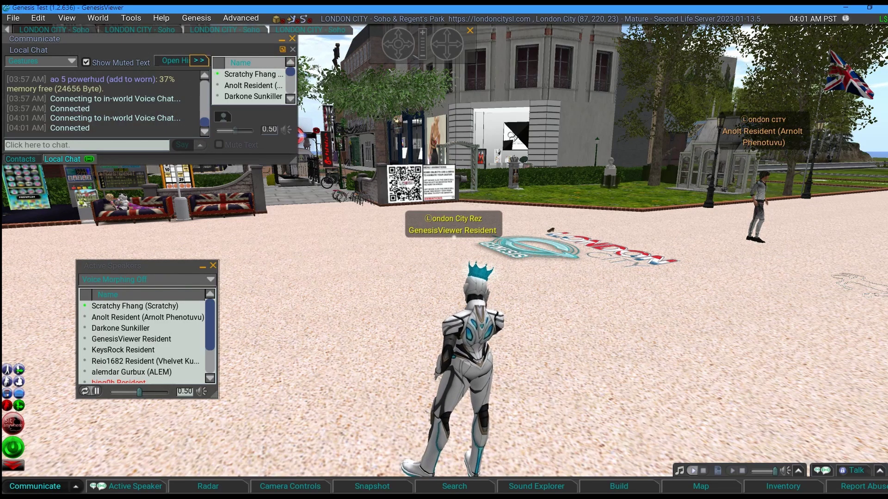
{"action": "left_click_drag", "start_coordinate": [291, 162], "coordinate": [395, 290]}
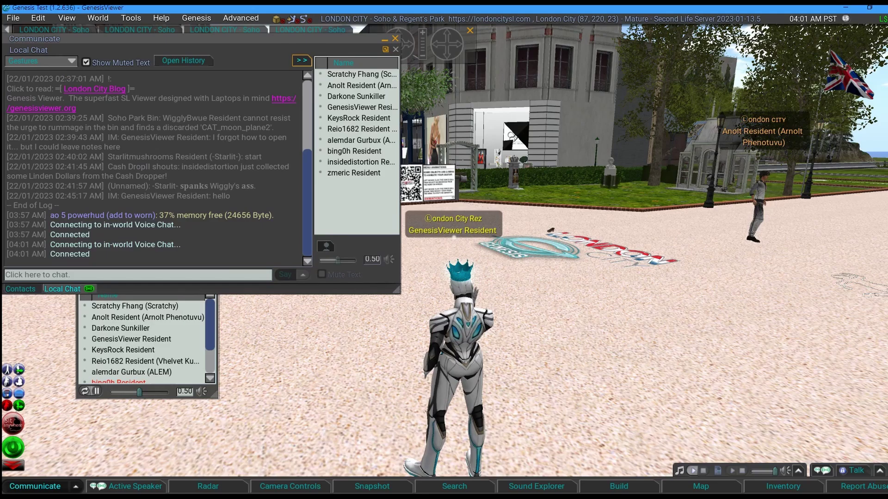
{"action": "left_click", "coordinate": [362, 85]}
{"action": "left_click", "coordinate": [346, 97]}
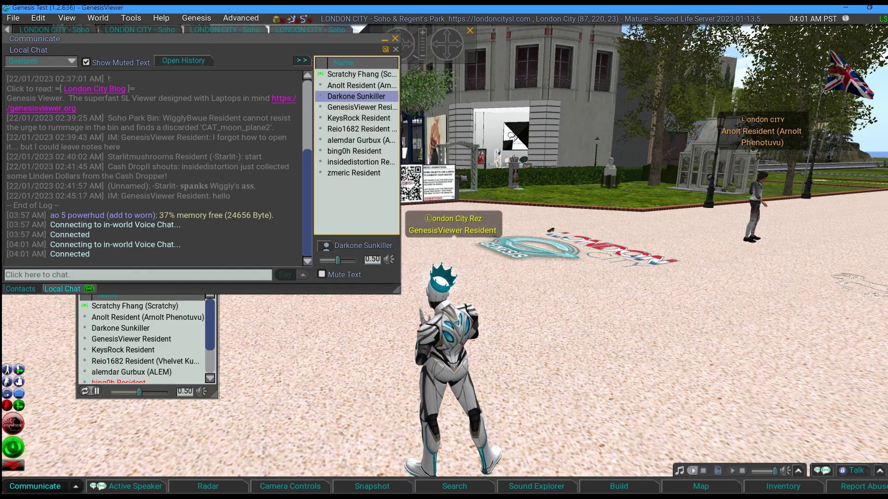
{"action": "left_click_drag", "start_coordinate": [337, 260], "coordinate": [338, 260]}
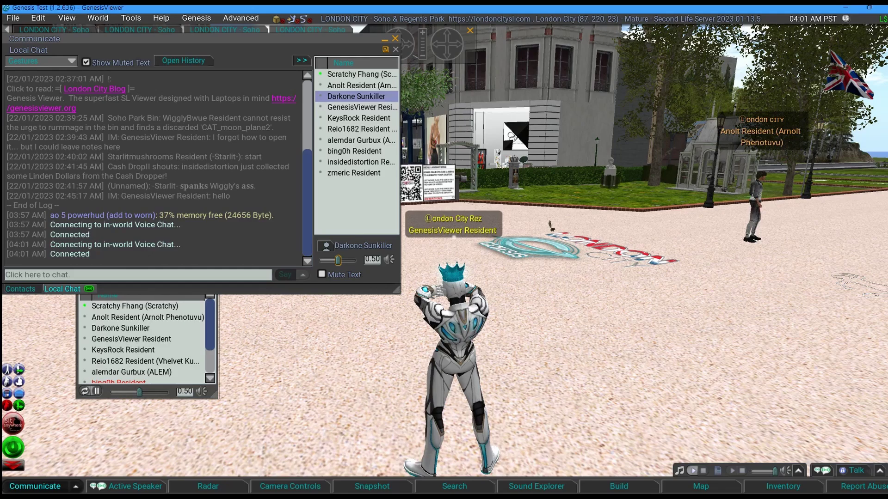
Hide the Local Chat participant list, then shrink the Communicate window and move the Active Speakers window closer to it.
{"action": "left_click", "coordinate": [301, 60]}
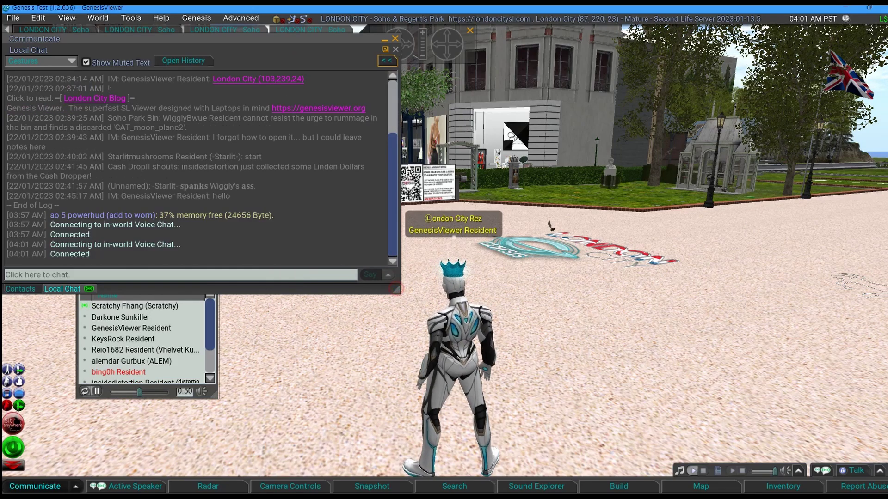
{"action": "left_click_drag", "start_coordinate": [395, 289], "coordinate": [328, 183]}
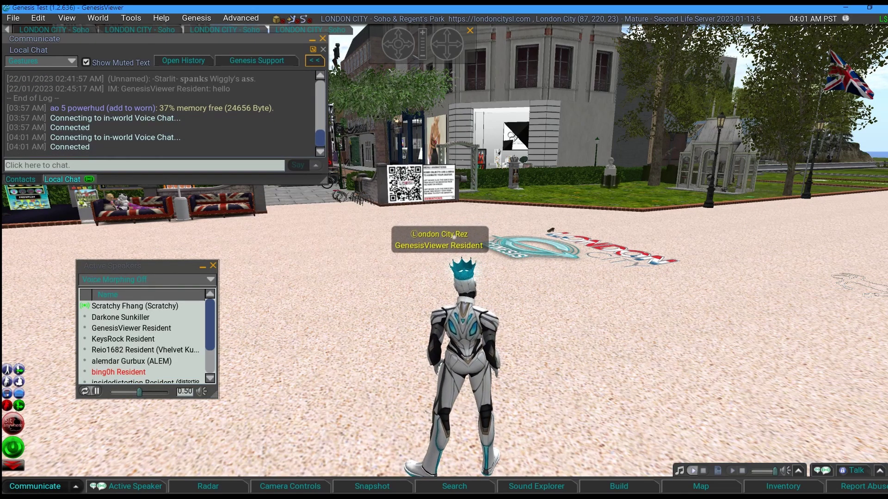
{"action": "left_click_drag", "start_coordinate": [116, 266], "coordinate": [94, 232]}
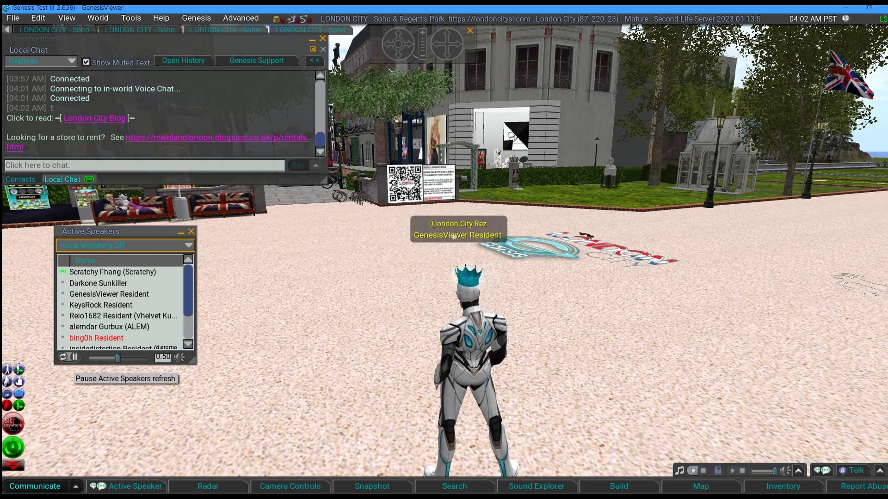
Open the advanced features in the Genesis preferences and switch the favorites bar display off and back on.
{"action": "key", "text": "alt+Left"}
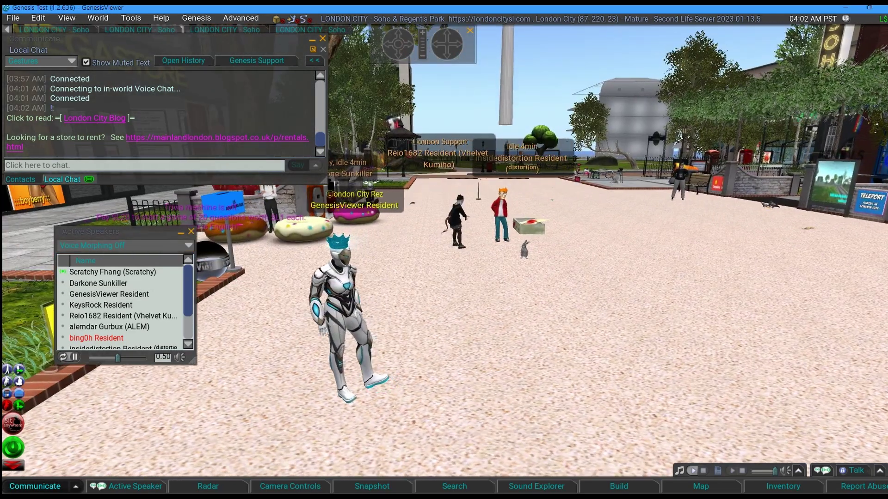
{"action": "key", "text": "ctrl+p"}
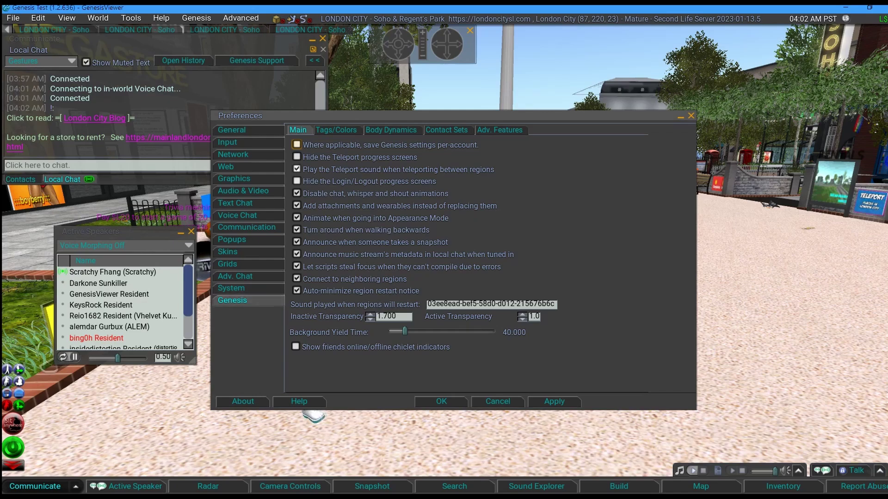
{"action": "left_click", "coordinate": [499, 130]}
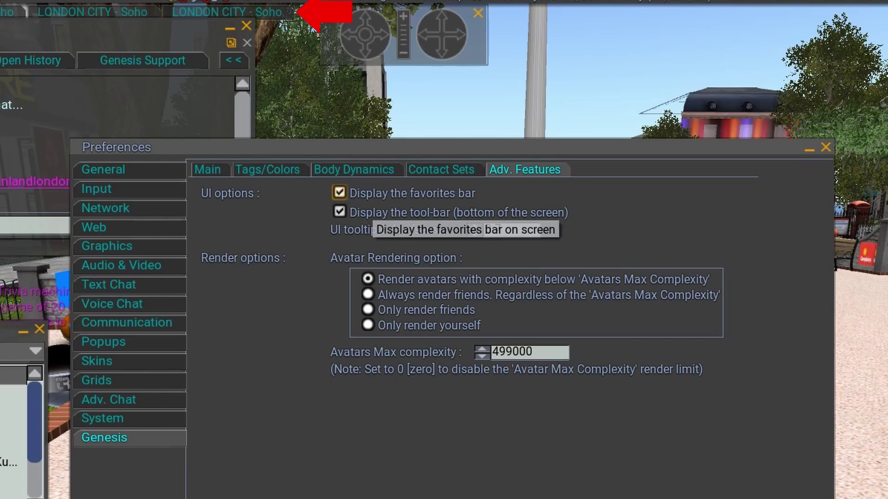
{"action": "left_click", "coordinate": [340, 192]}
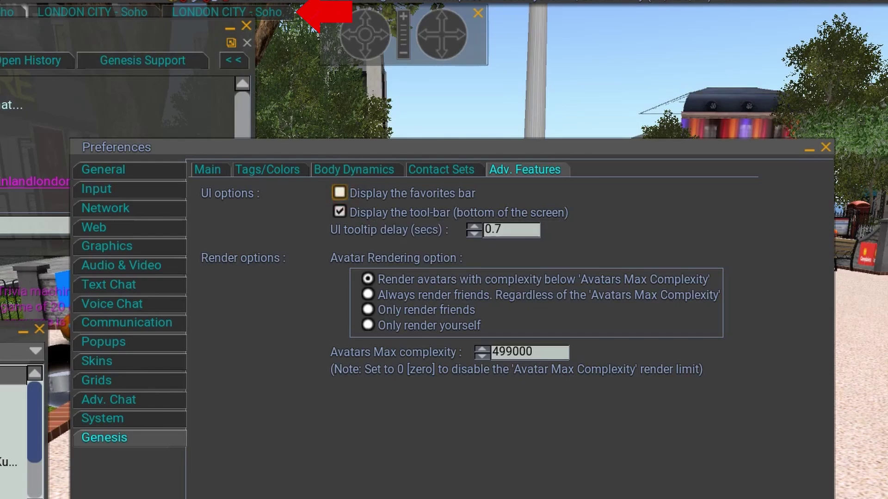
{"action": "left_click", "coordinate": [339, 192]}
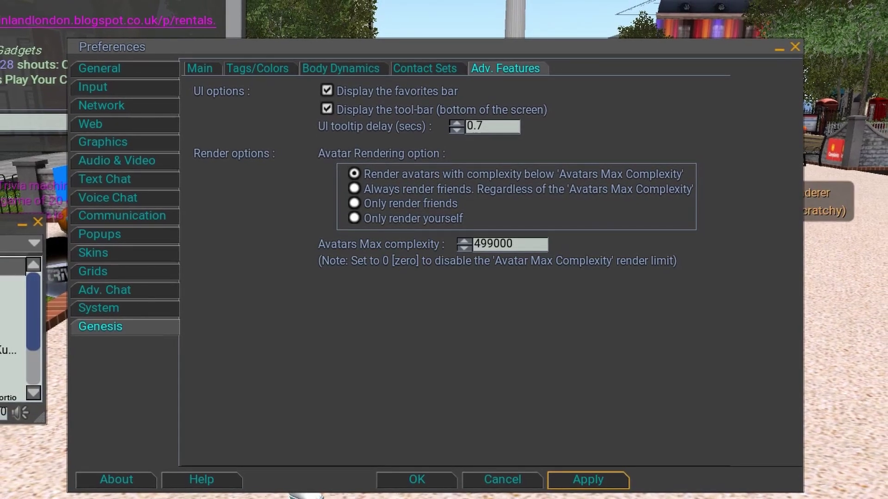
Set Avatars Max complexity to 0 and apply the "Only render friends" avatar rendering option.
{"action": "left_click", "coordinate": [514, 244]}
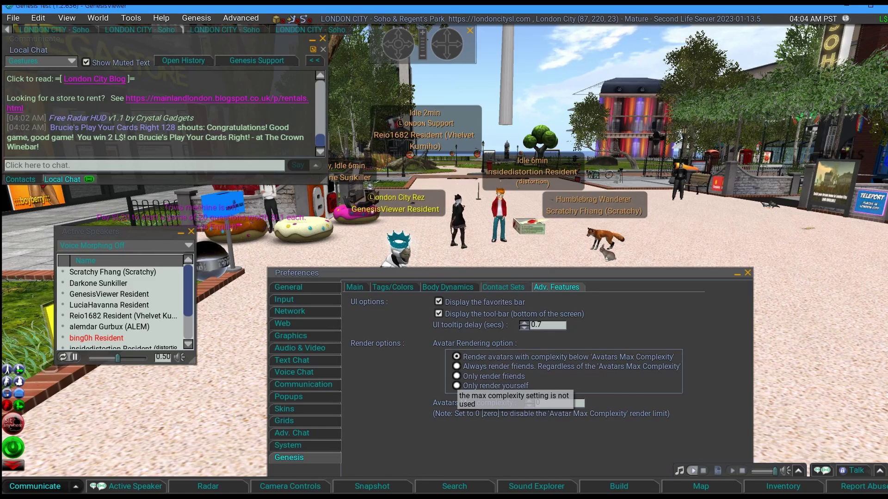
{"action": "left_click", "coordinate": [457, 376]}
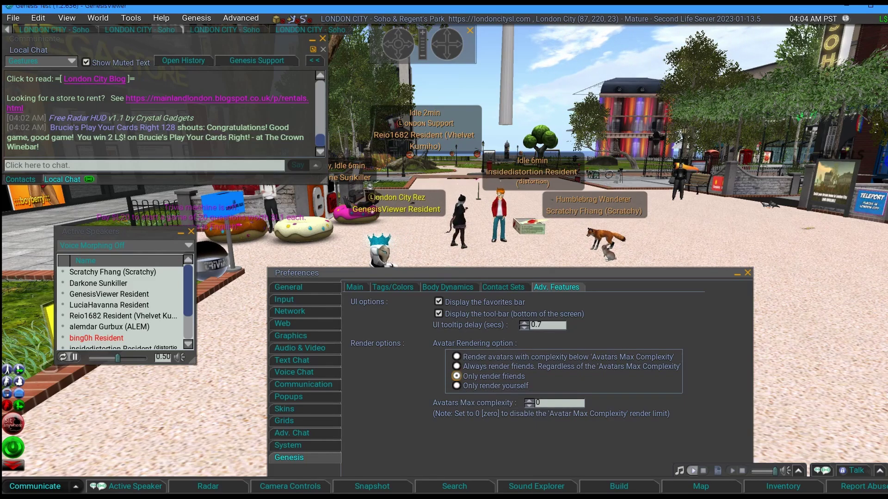
{"action": "left_click_drag", "start_coordinate": [562, 274], "coordinate": [194, 32]}
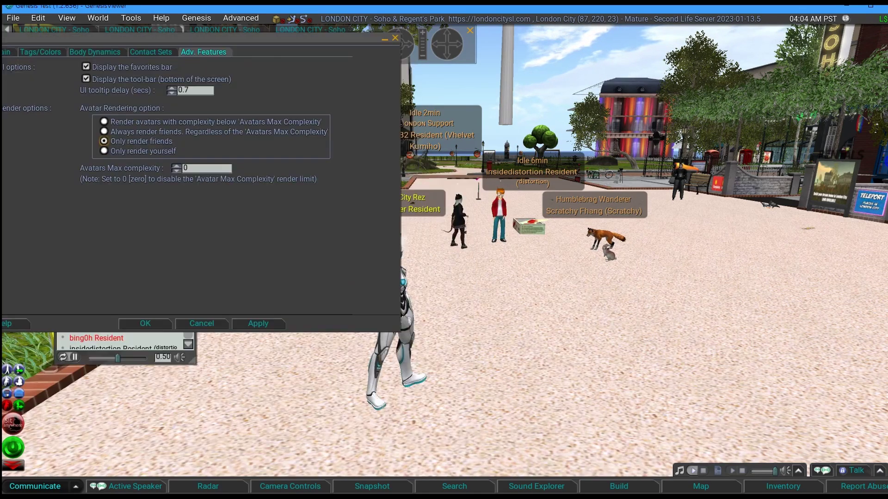
{"action": "left_click", "coordinate": [243, 316]}
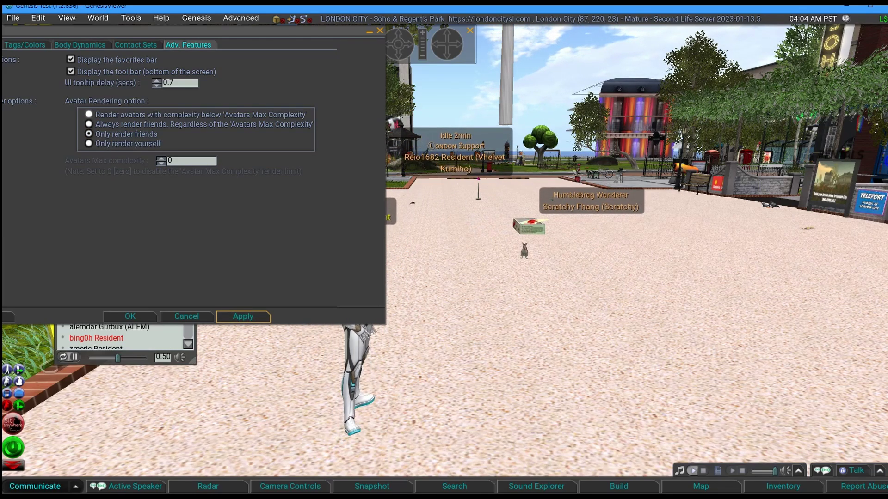
Apply the "Render avatars with complexity below 'Avatars Max Complexity'" option and close Preferences.
{"action": "left_click", "coordinate": [88, 114]}
{"action": "left_click", "coordinate": [242, 316]}
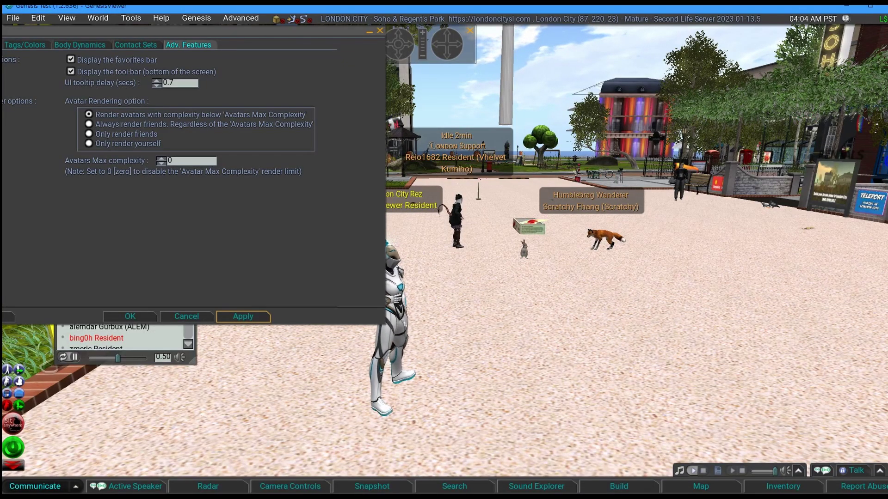
{"action": "left_click_drag", "start_coordinate": [194, 31], "coordinate": [665, 117]}
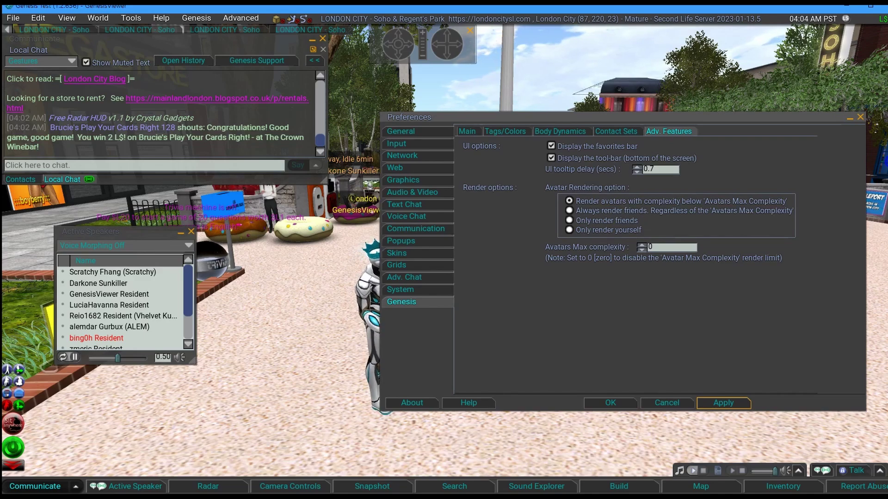
{"action": "key", "text": "ctrl+w"}
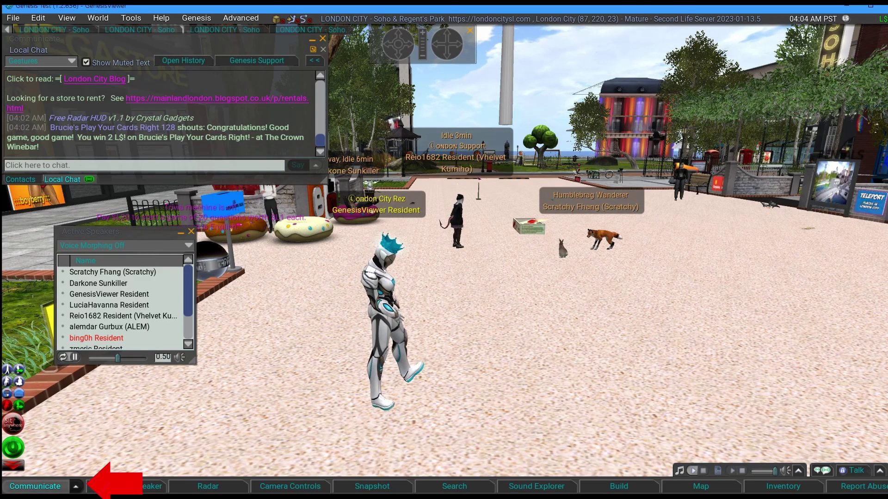
Open an instant message session with your own avatar and copy the current location's SLURL from the World Map.
{"action": "left_click", "coordinate": [75, 486]}
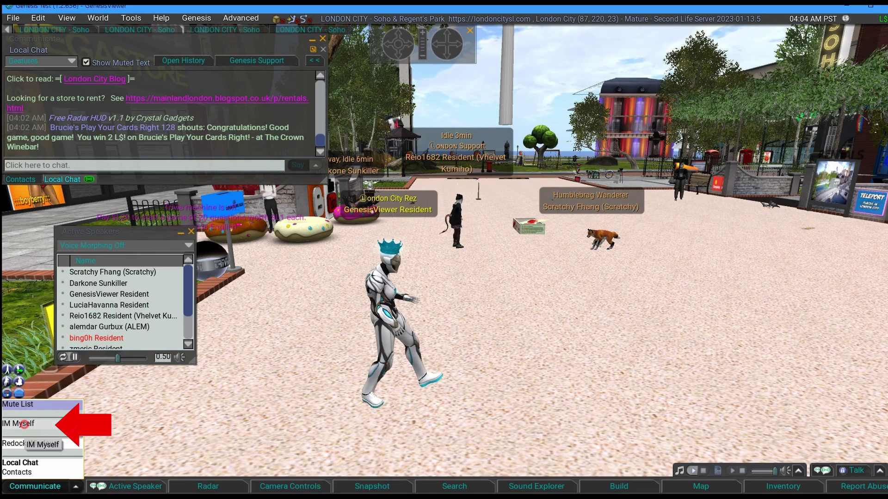
{"action": "left_click", "coordinate": [24, 424]}
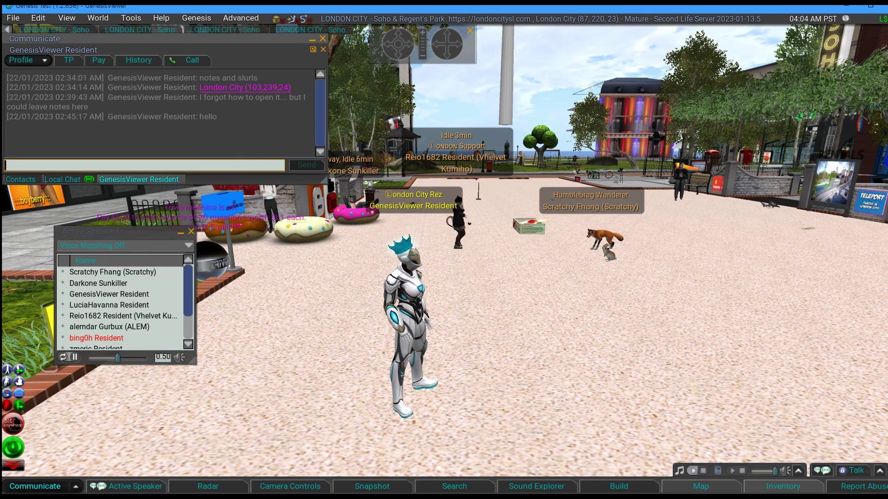
{"action": "left_click", "coordinate": [700, 486]}
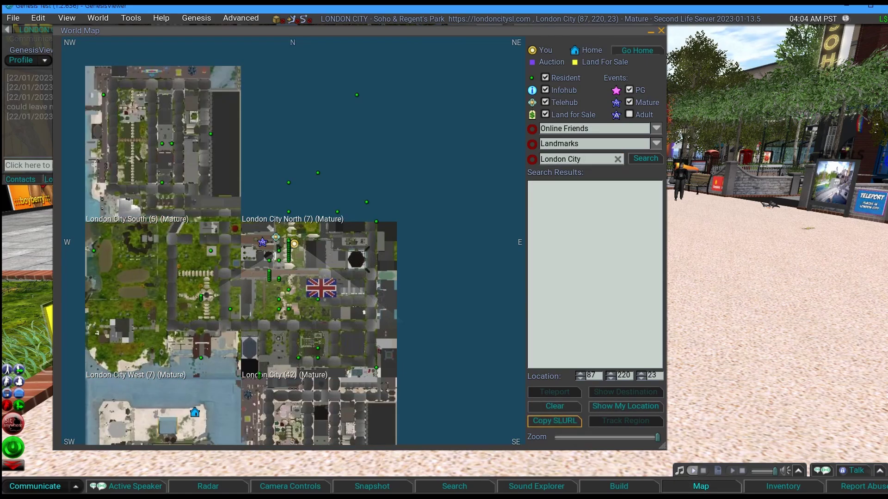
{"action": "left_click", "coordinate": [661, 30]}
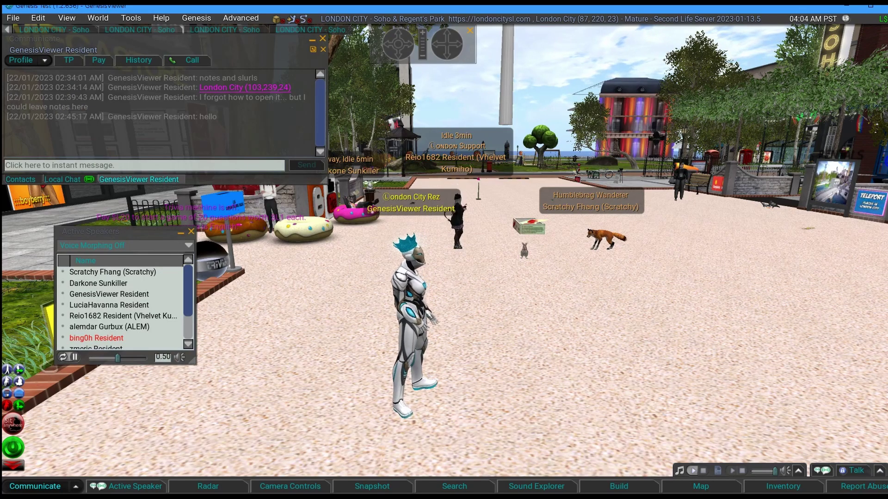
Send the copied London City 87/220/23 map link as an instant message to yourself.
{"action": "left_click", "coordinate": [264, 165]}
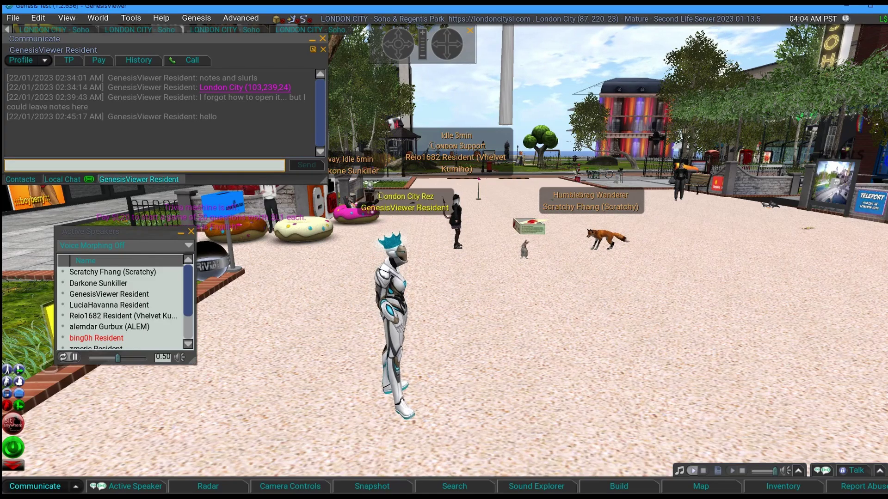
{"action": "type", "text": "http://maps.secondlife.com/secondlife/London%20City/87/220/23"}
{"action": "key", "text": "Return"}
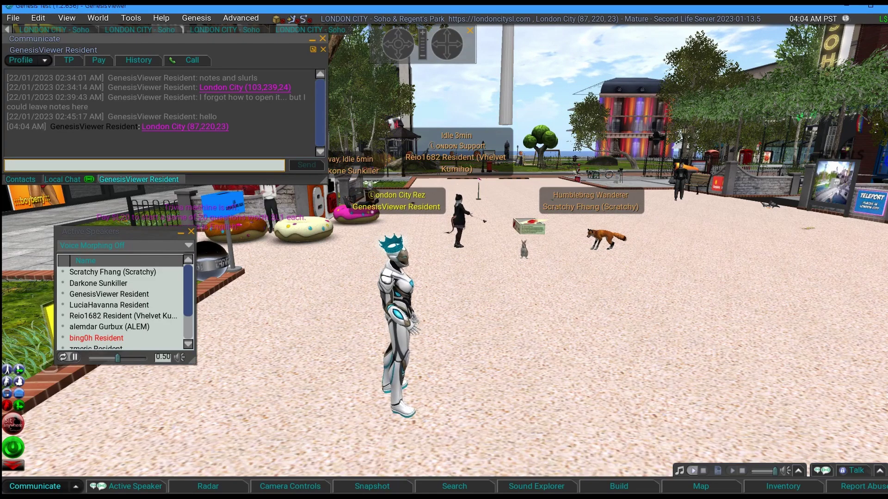
Walk the avatar away across the plaza and teleport back through the London City (87,220,23) link in the self-chat.
{"action": "key", "text": "Escape"}
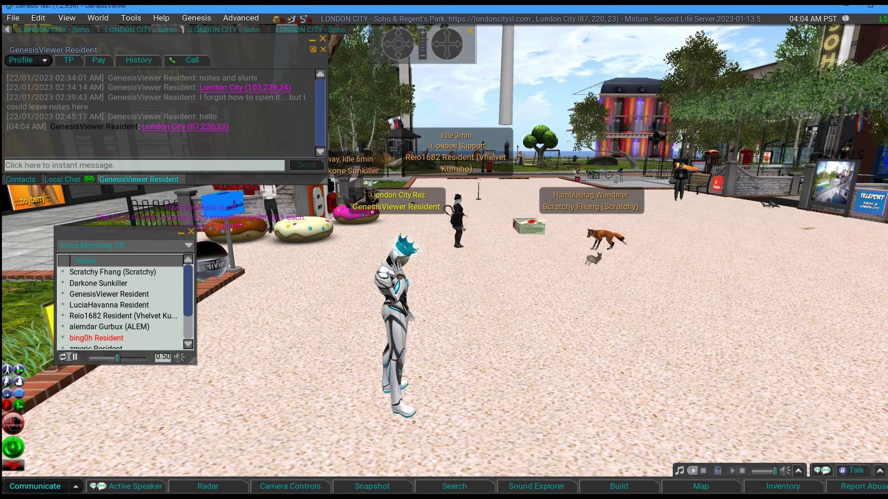
{"action": "key", "text": "Right"}
{"action": "key", "text": "Right"}
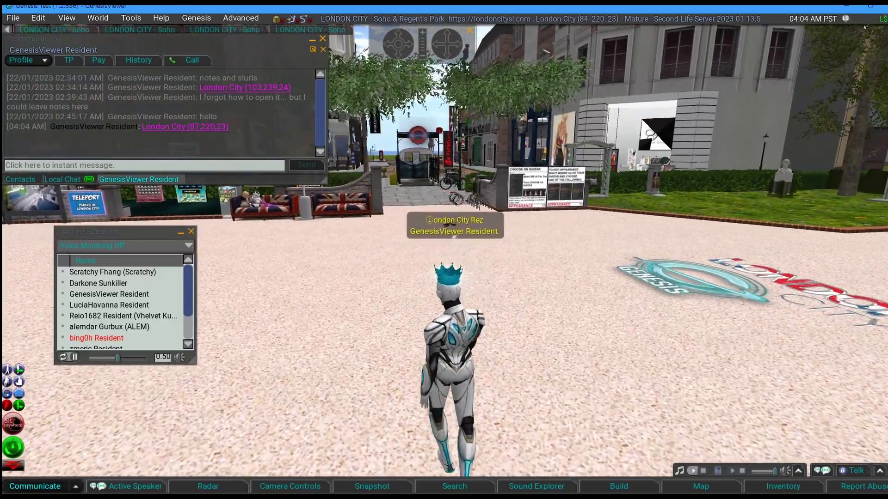
{"action": "key", "text": "Up"}
{"action": "key", "text": "Left"}
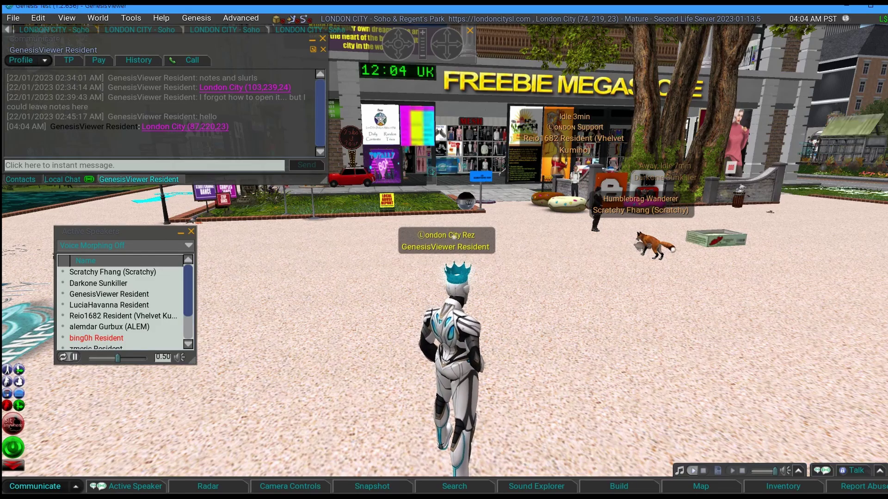
{"action": "left_click", "coordinate": [185, 126]}
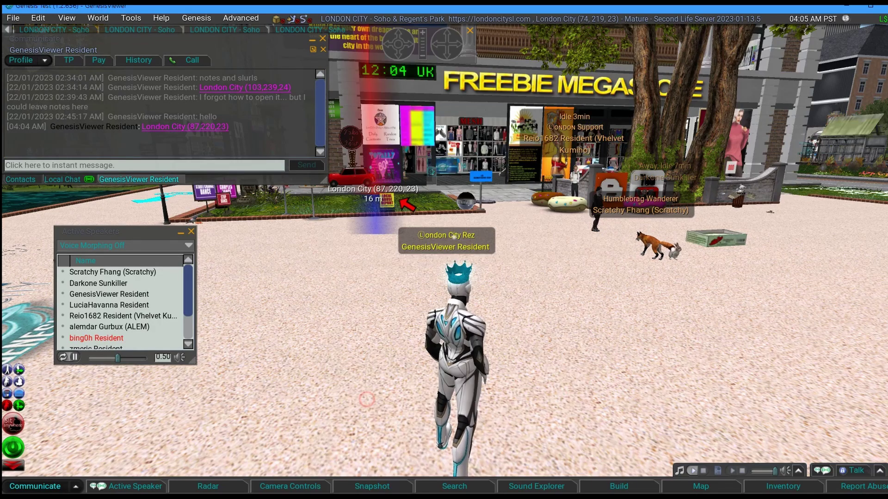
Walk the avatar out of the plaza and along the street to the Virtual Artworks Affiliate shop, near London City (155, 227, 23).
{"action": "key", "text": "Right"}
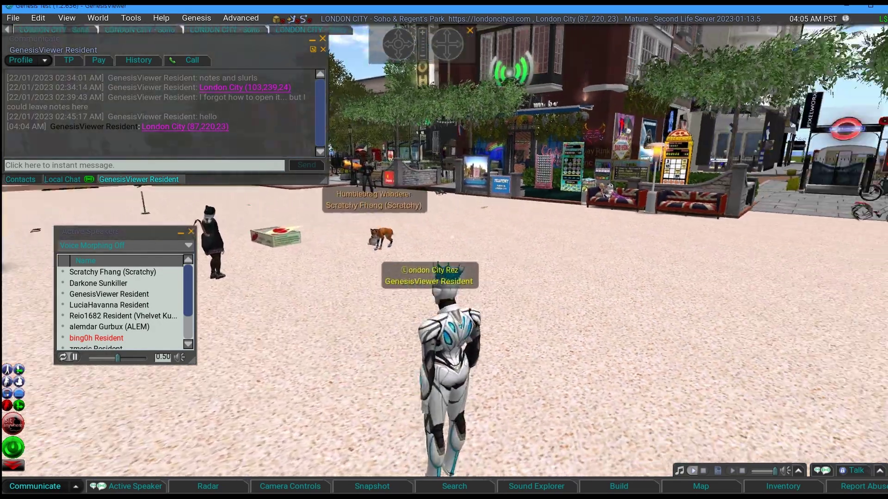
{"action": "key", "text": "Up"}
{"action": "key", "text": "Right"}
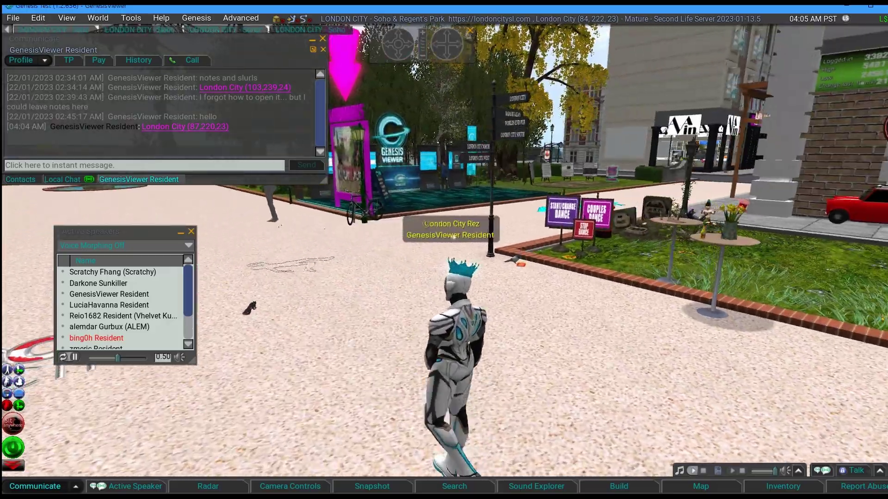
{"action": "key", "text": "Up"}
{"action": "key", "text": "Right"}
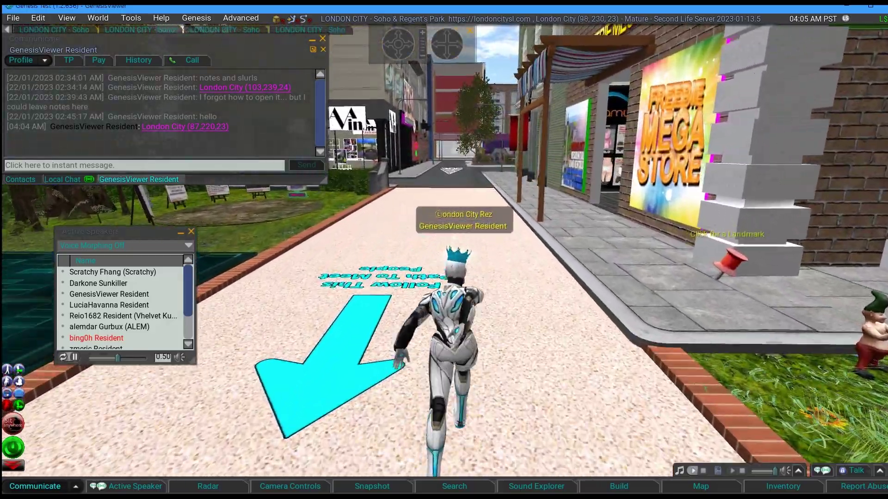
{"action": "key", "text": "Up"}
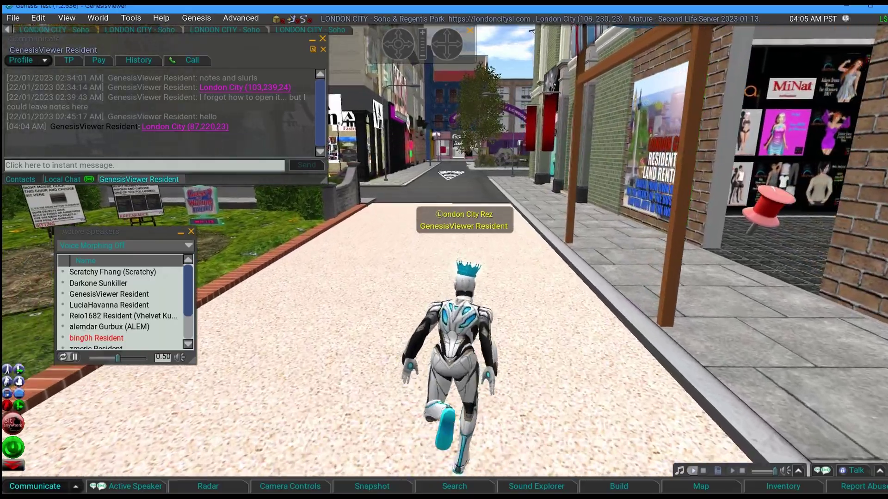
{"action": "key", "text": "Up"}
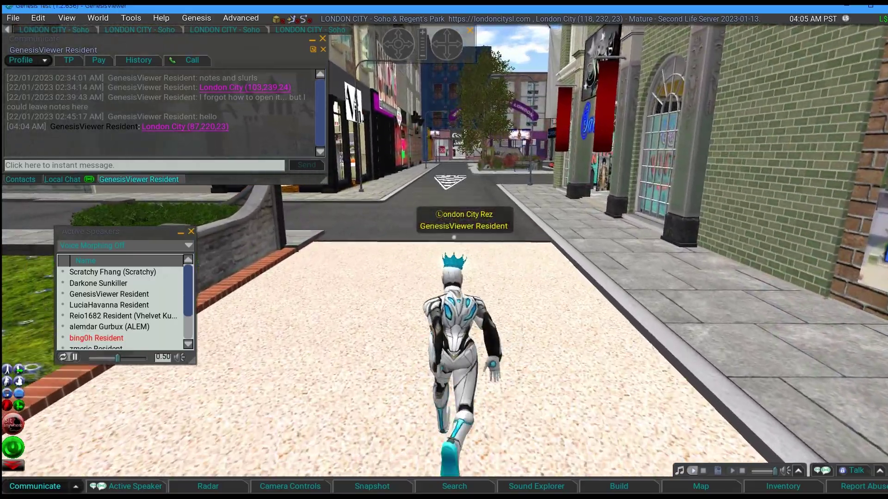
{"action": "key", "text": "Up"}
{"action": "key", "text": "Right"}
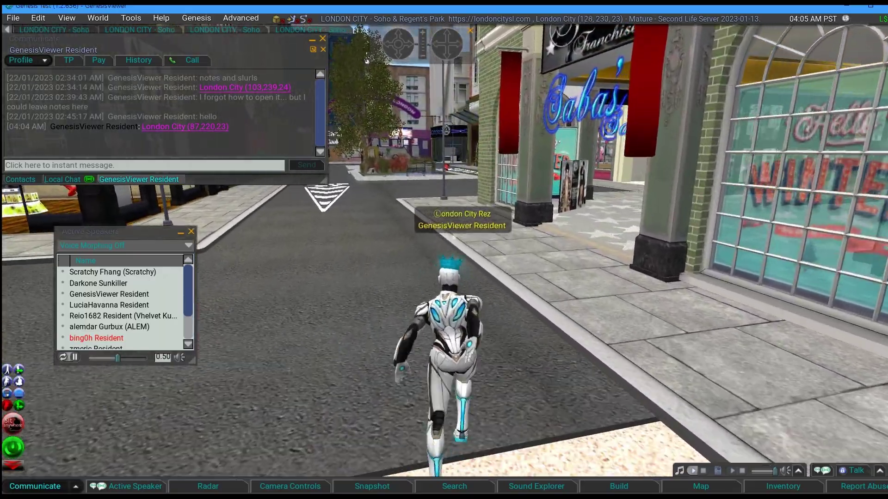
{"action": "key", "text": "Up"}
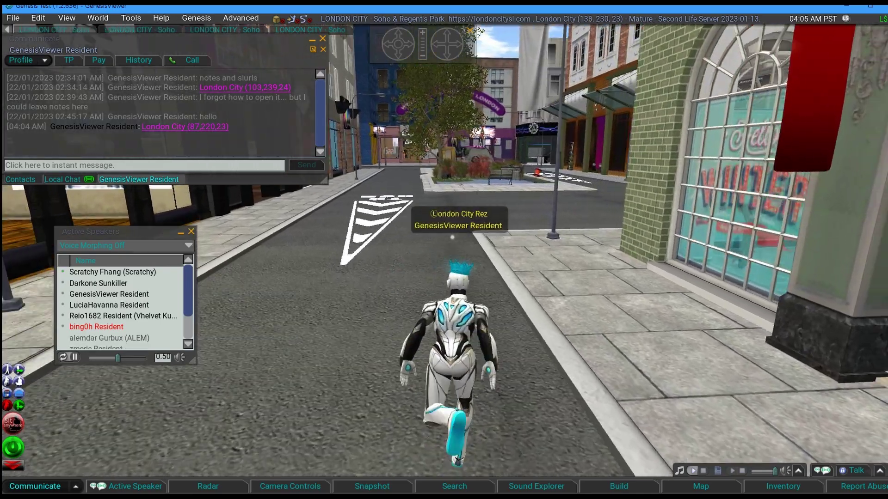
{"action": "key", "text": "Up"}
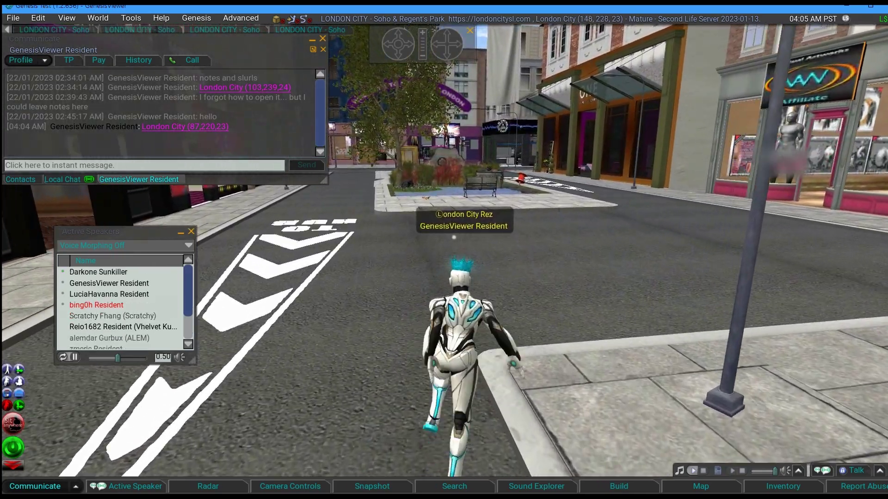
{"action": "key", "text": "Up"}
{"action": "key", "text": "Right"}
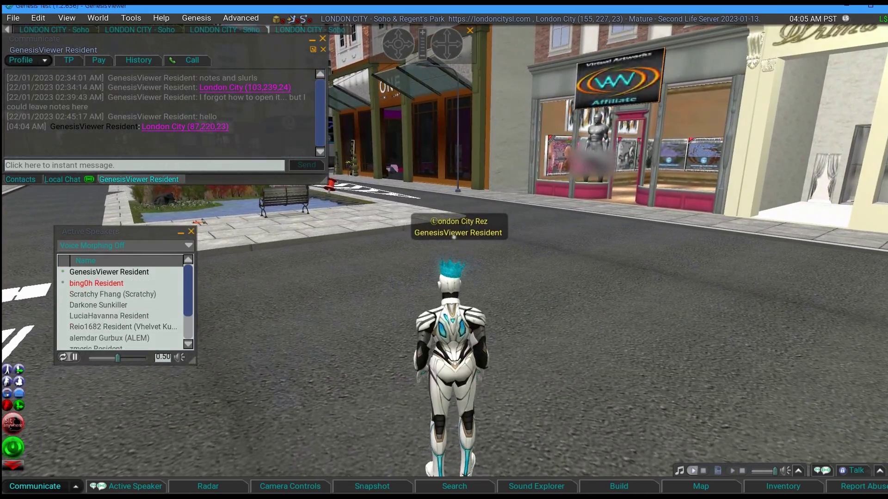
Send yourself the note "Wonderful place!!!" followed by the London City 155/228/23 SLURL copied from the World Map.
{"action": "left_click", "coordinate": [243, 164]}
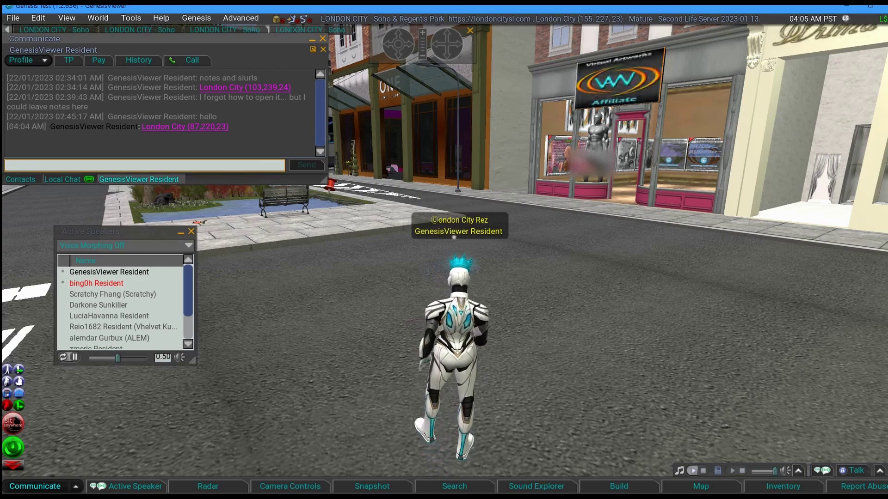
{"action": "type", "text": "Wonderf"}
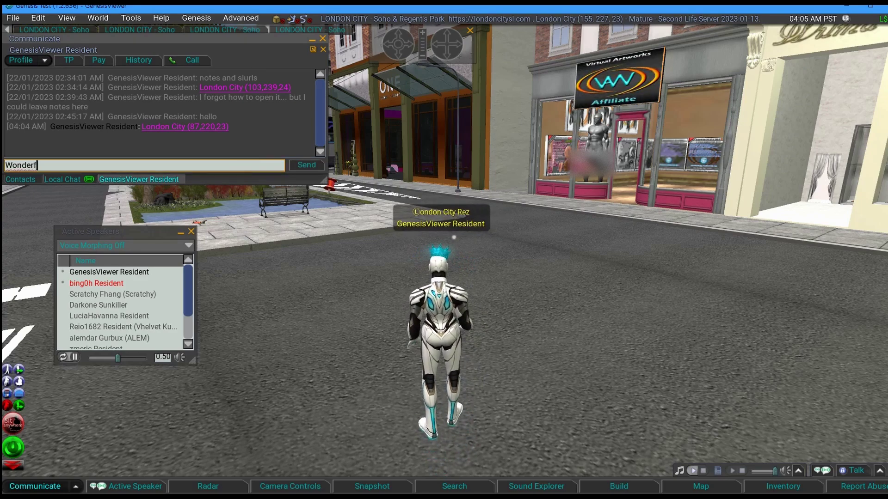
{"action": "type", "text": "ul place!!!"}
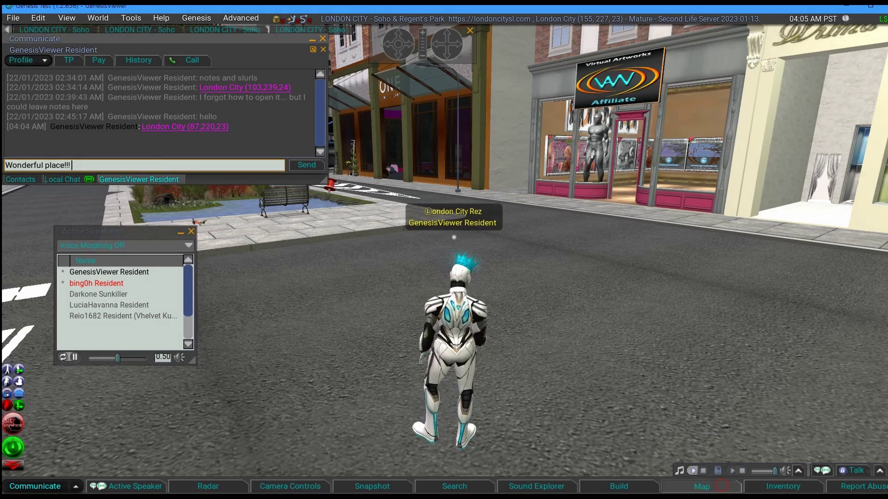
{"action": "left_click", "coordinate": [700, 487]}
{"action": "left_click", "coordinate": [554, 421]}
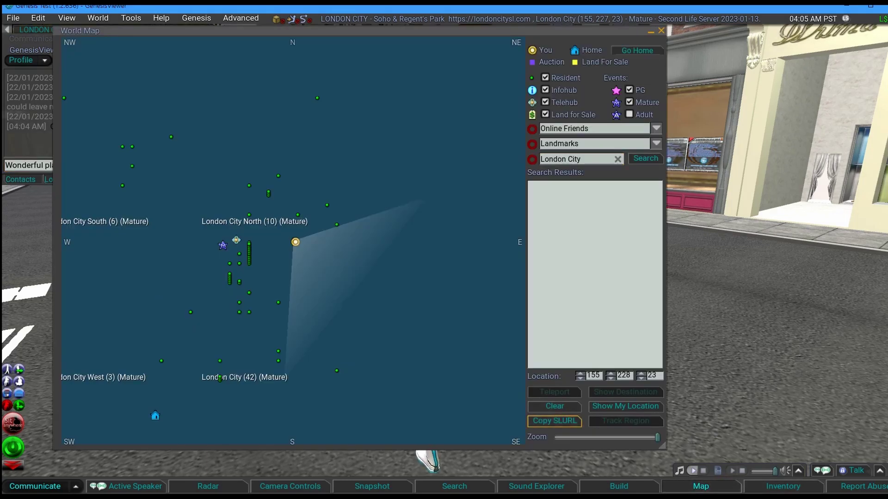
{"action": "key", "text": "ctrl+m"}
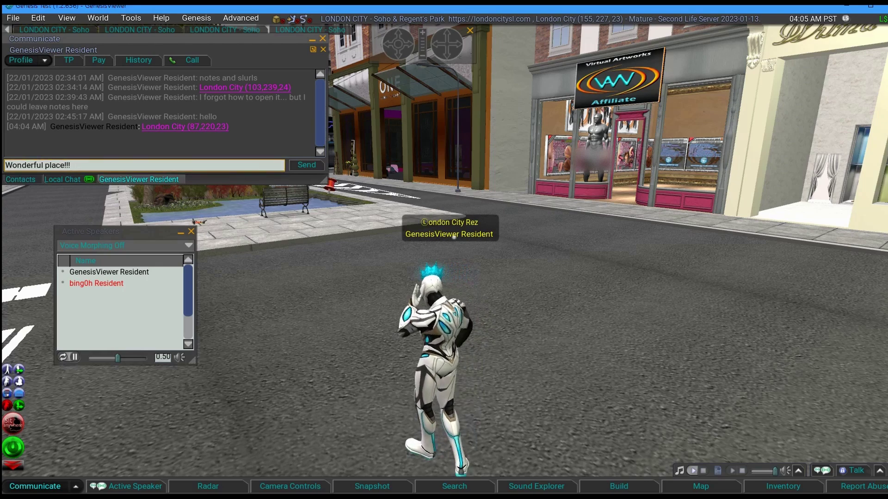
{"action": "type", "text": "http://maps.secondlife.com/secondlife/London%20City/155/228/23"}
{"action": "key", "text": "Return"}
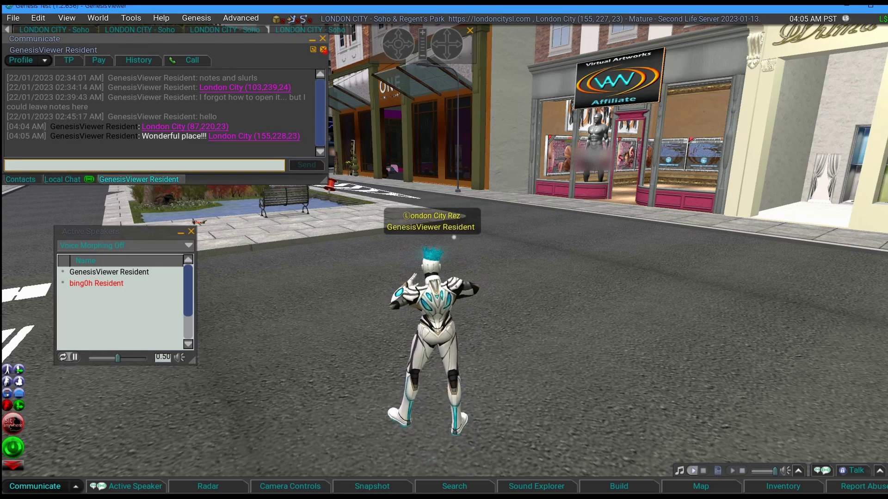
Close the instant message session with yourself and reopen it with IM Myself.
{"action": "left_click", "coordinate": [323, 50]}
{"action": "left_click", "coordinate": [76, 487]}
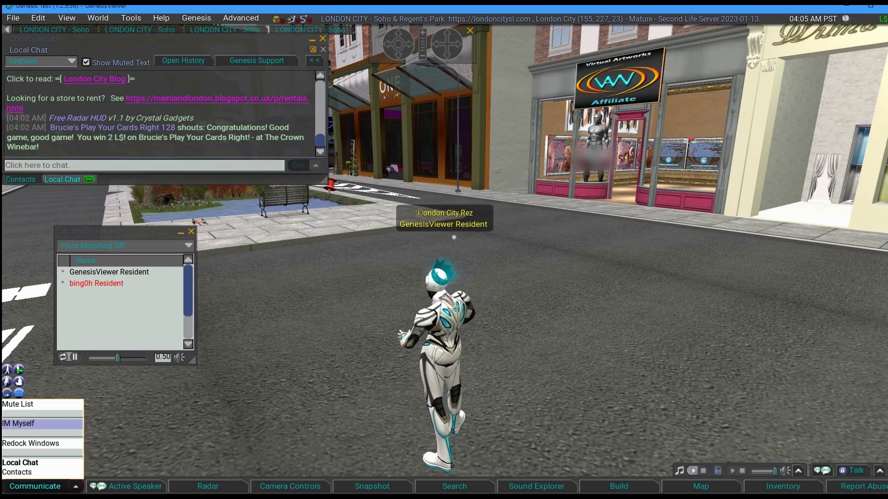
{"action": "left_click", "coordinate": [25, 423]}
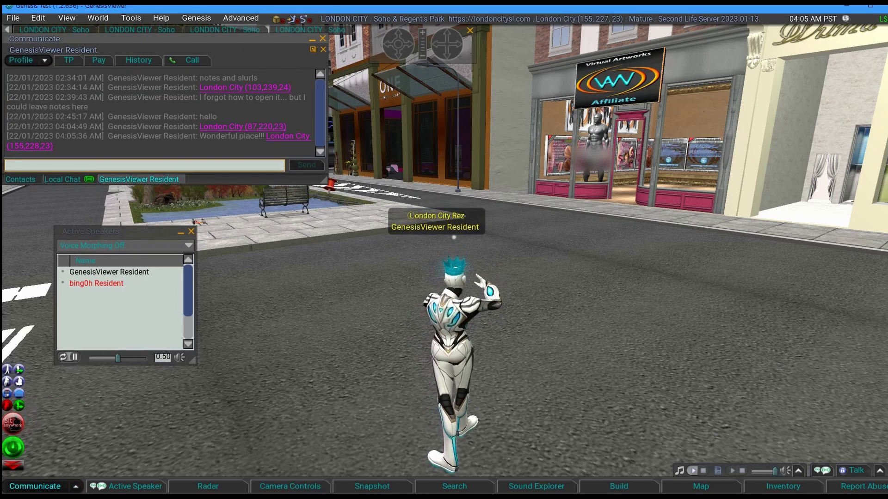
Open the place information of the saved London City (155,228,23) link and teleport there.
{"action": "left_click", "coordinate": [287, 136]}
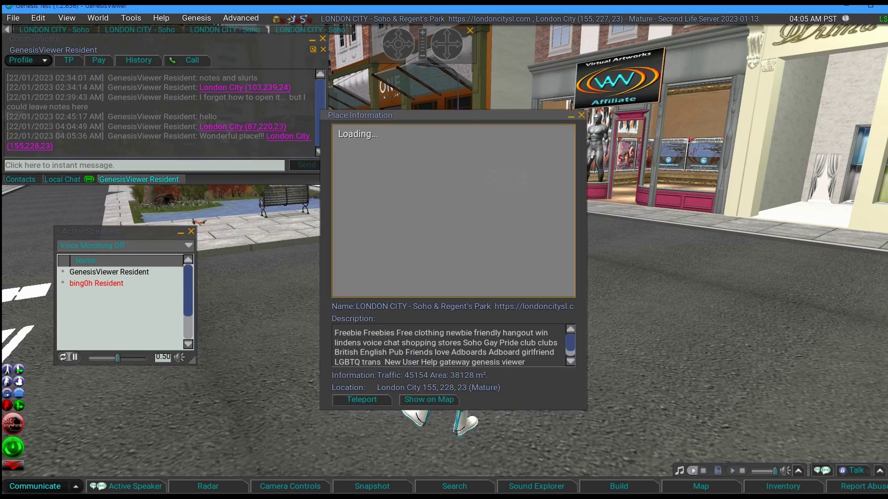
{"action": "left_click", "coordinate": [354, 397]}
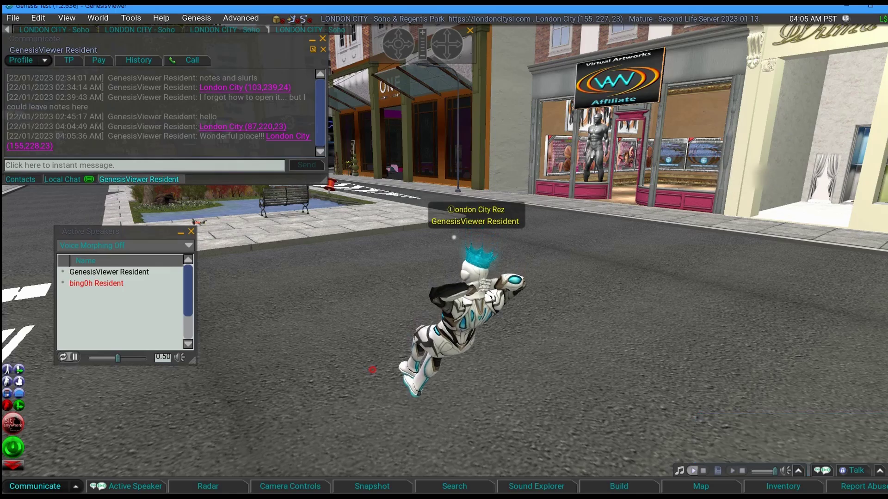
{"action": "key", "text": "Page_Down"}
Walk the avatar onto the paved island beside the bench and pond, near London City (166, 222, 23).
{"action": "key", "text": "Left"}
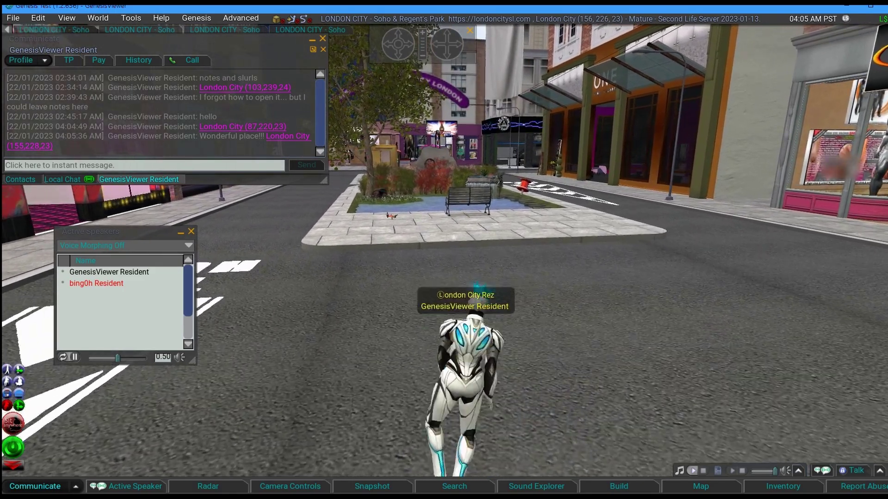
{"action": "key", "text": "Up"}
{"action": "key", "text": "Right"}
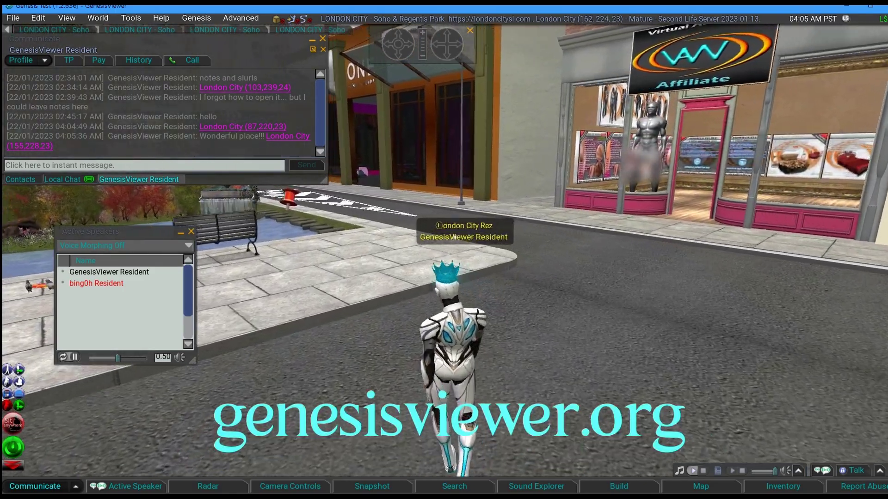
{"action": "key", "text": "Left"}
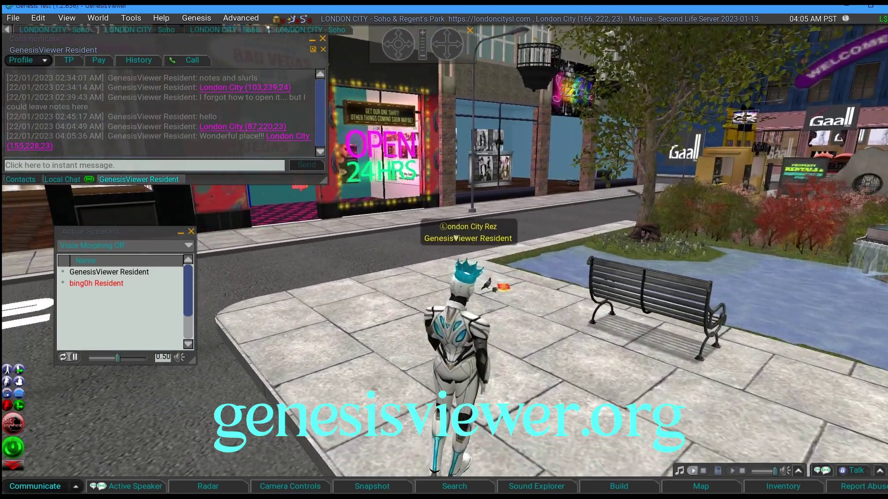